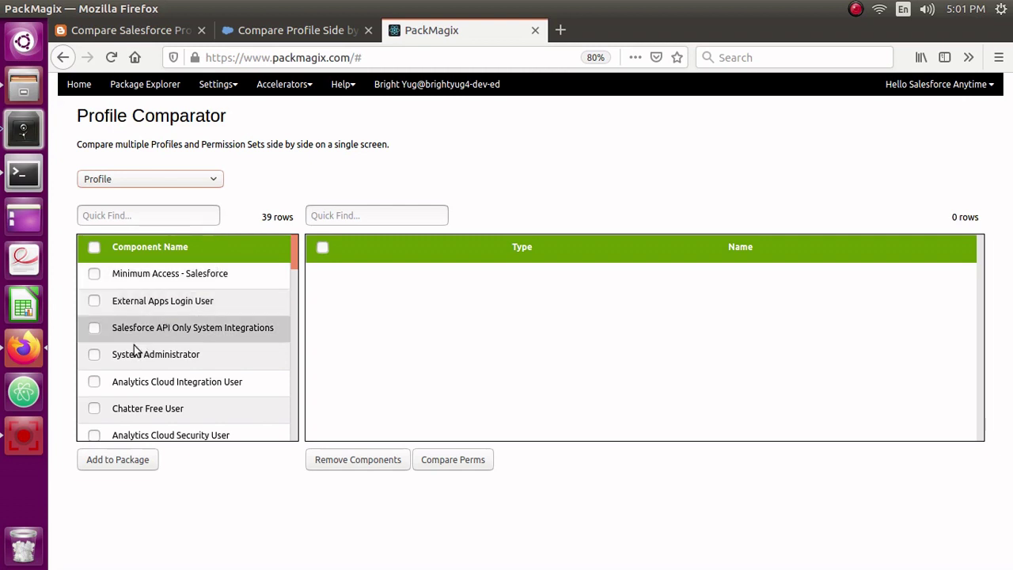
- Add the System Administrator and Standard Platform User profiles to the comparison list
{"action": "left_click", "coordinate": [94, 355]}
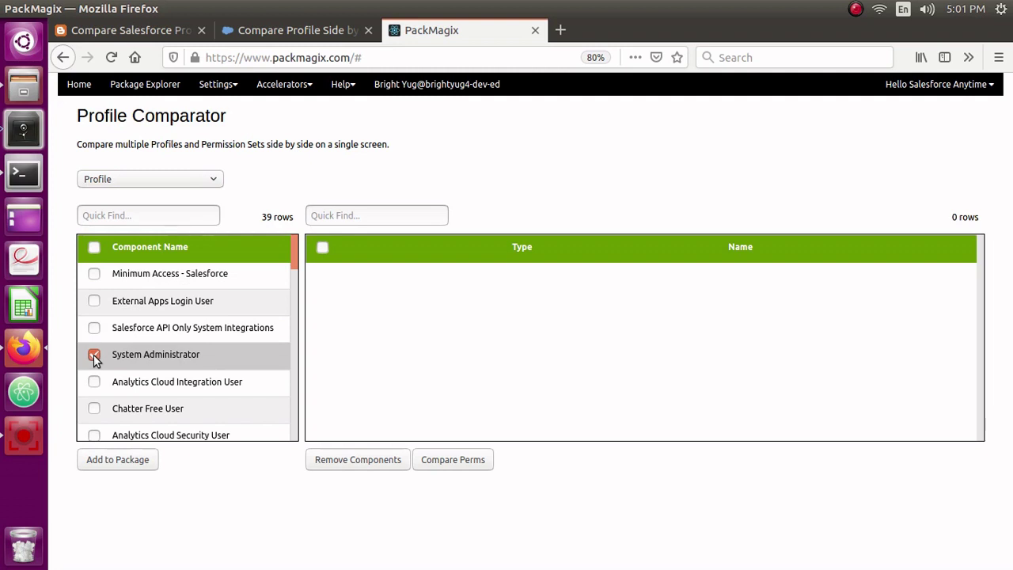
{"action": "scroll", "coordinate": [155, 367], "scroll_direction": "down", "scroll_amount": 3}
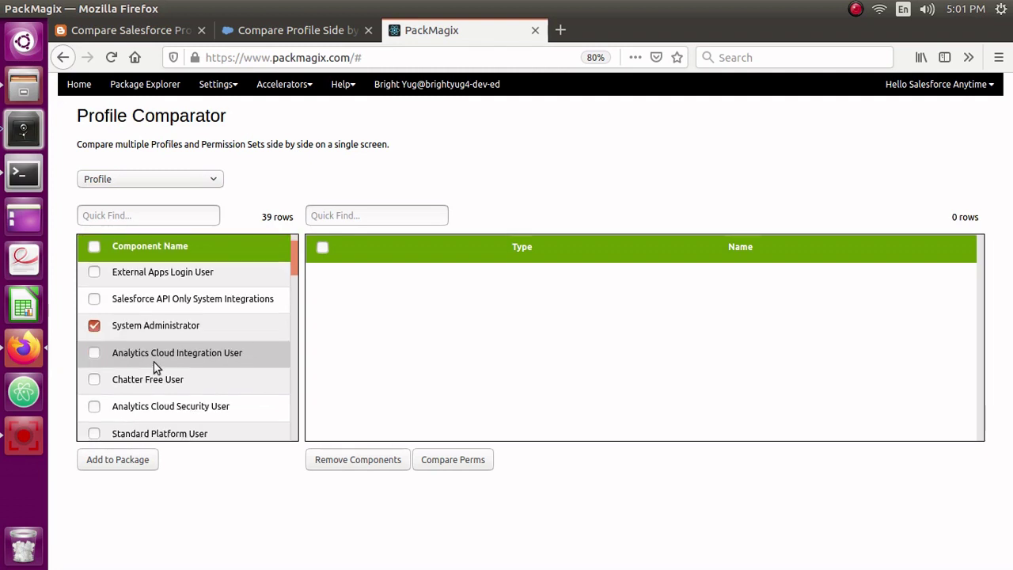
{"action": "scroll", "coordinate": [155, 367], "scroll_direction": "up", "scroll_amount": 2}
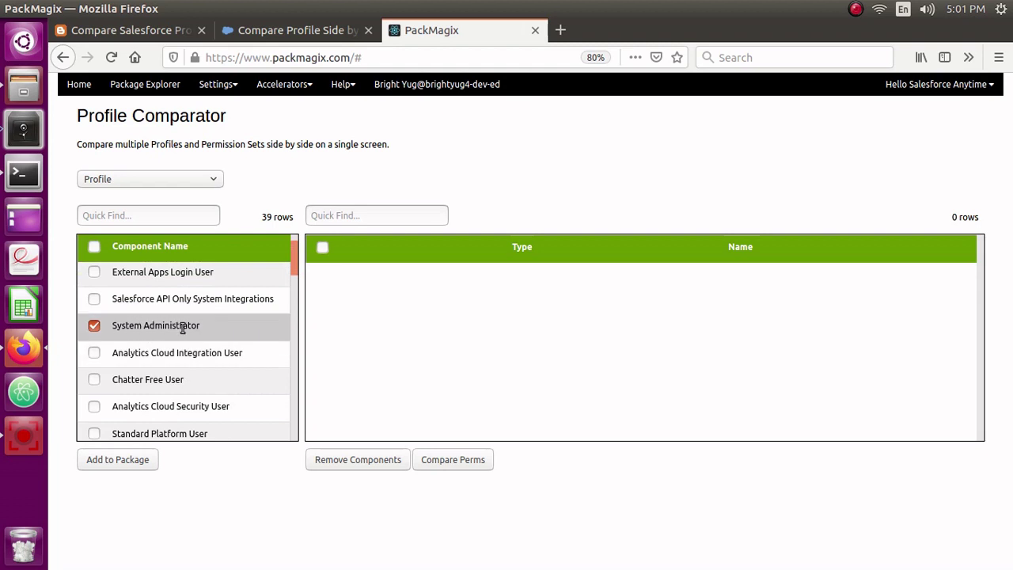
{"action": "scroll", "coordinate": [163, 330], "scroll_direction": "down", "scroll_amount": 2}
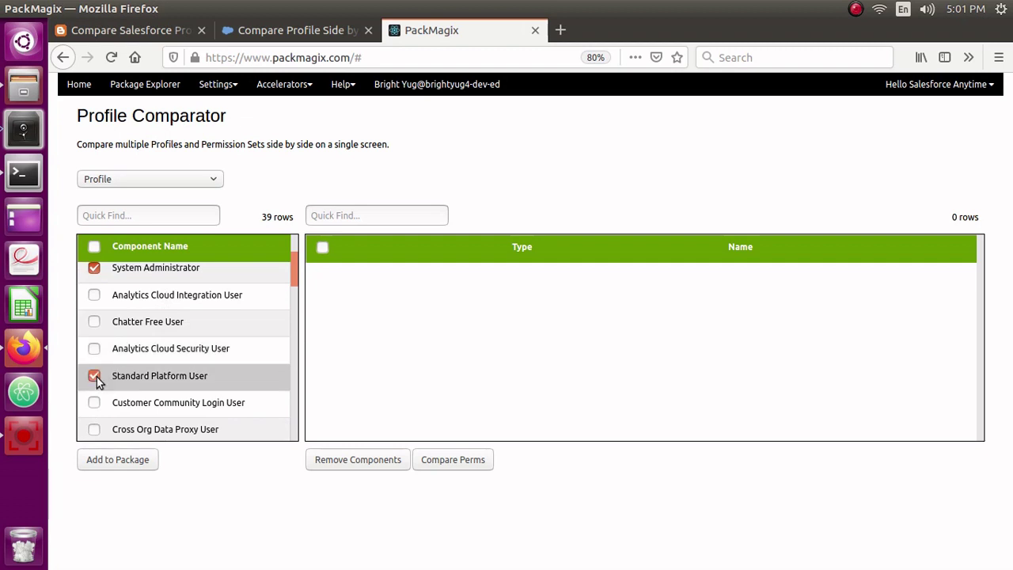
{"action": "left_click", "coordinate": [127, 459]}
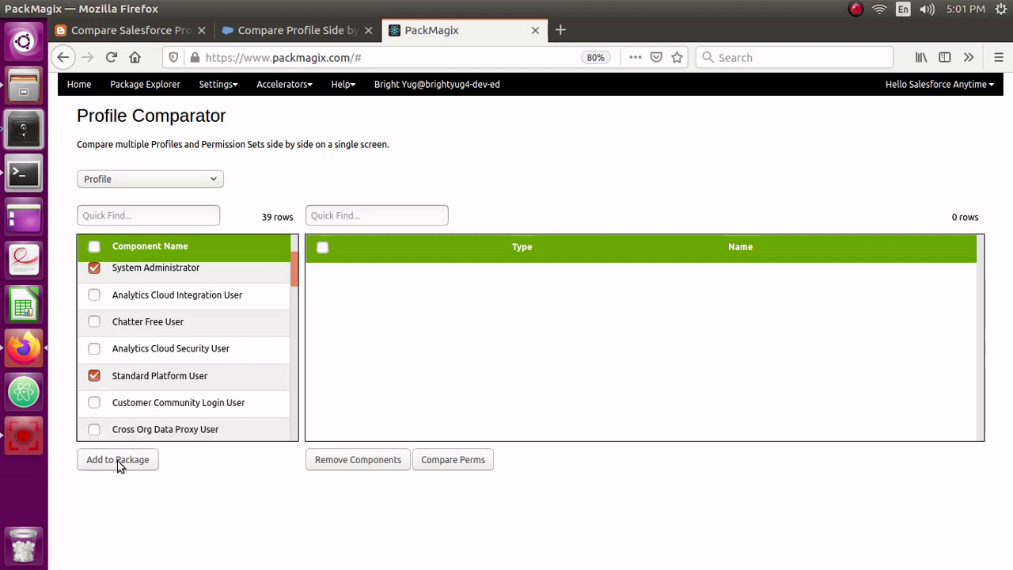
{"action": "left_click", "coordinate": [118, 464]}
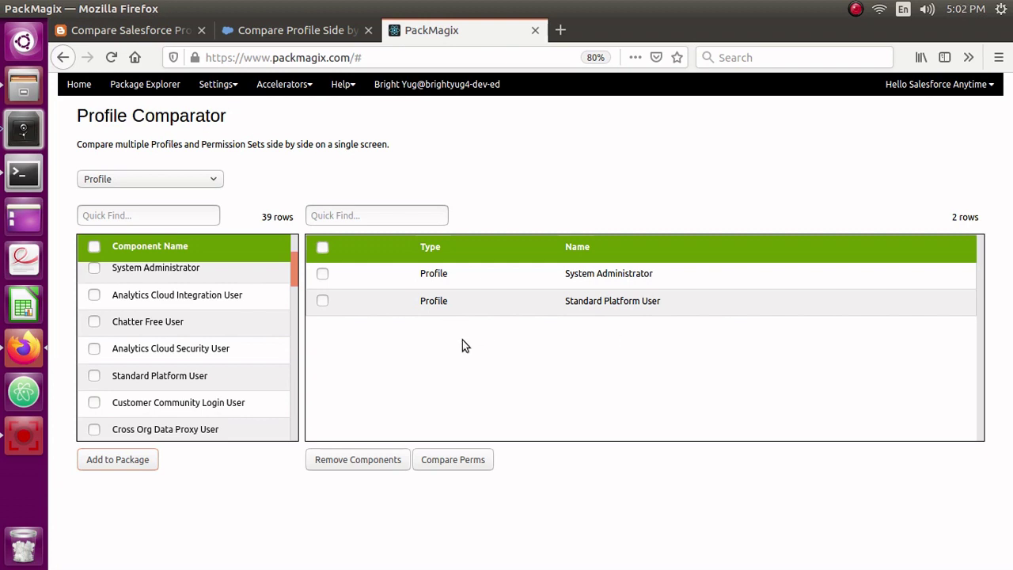
- Compare the permissions of the System Administrator and Standard Platform User profiles
{"action": "left_click", "coordinate": [449, 463]}
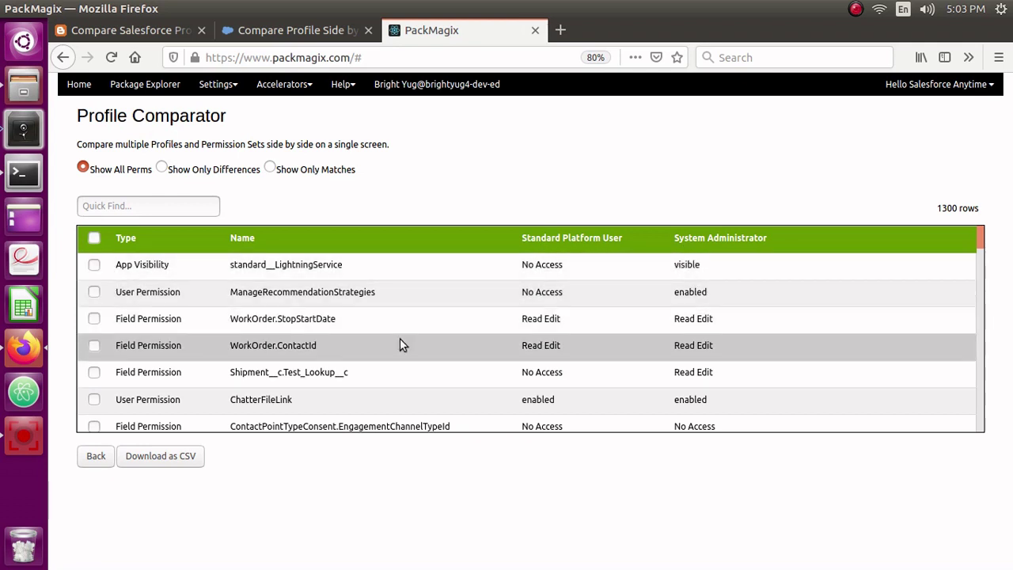
{"action": "scroll", "coordinate": [156, 330], "scroll_direction": "down", "scroll_amount": 1}
{"action": "scroll", "coordinate": [135, 317], "scroll_direction": "up", "scroll_amount": 1}
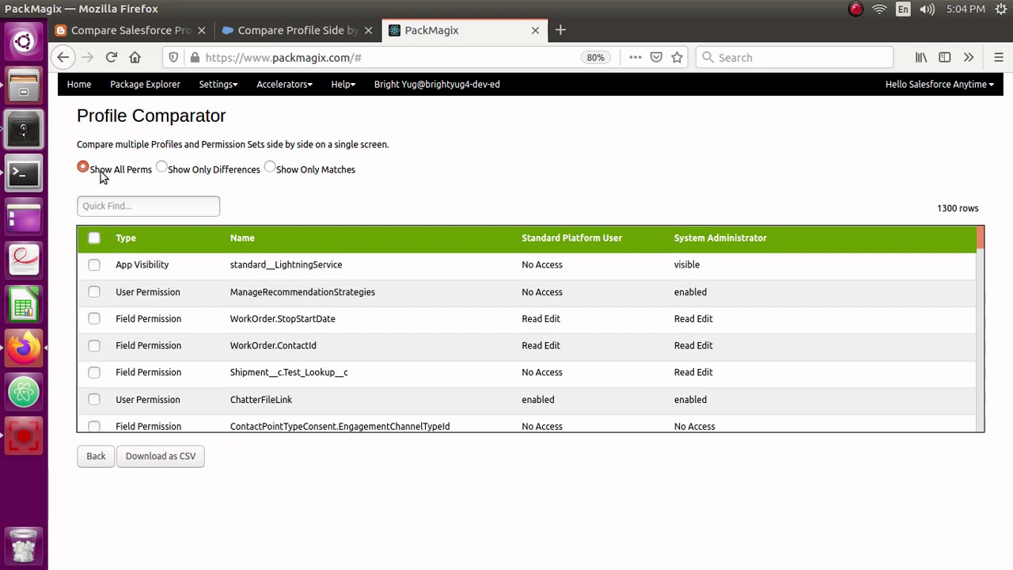
- Show only the permission differences between the two profiles and look through the listed rows
{"action": "left_click", "coordinate": [162, 169]}
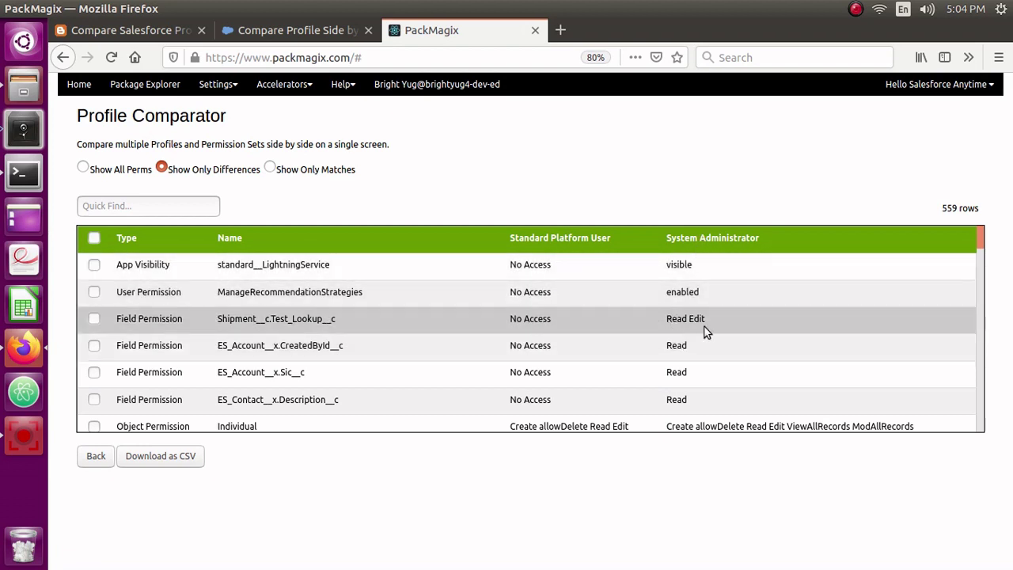
{"action": "scroll", "coordinate": [471, 360], "scroll_direction": "down", "scroll_amount": 2}
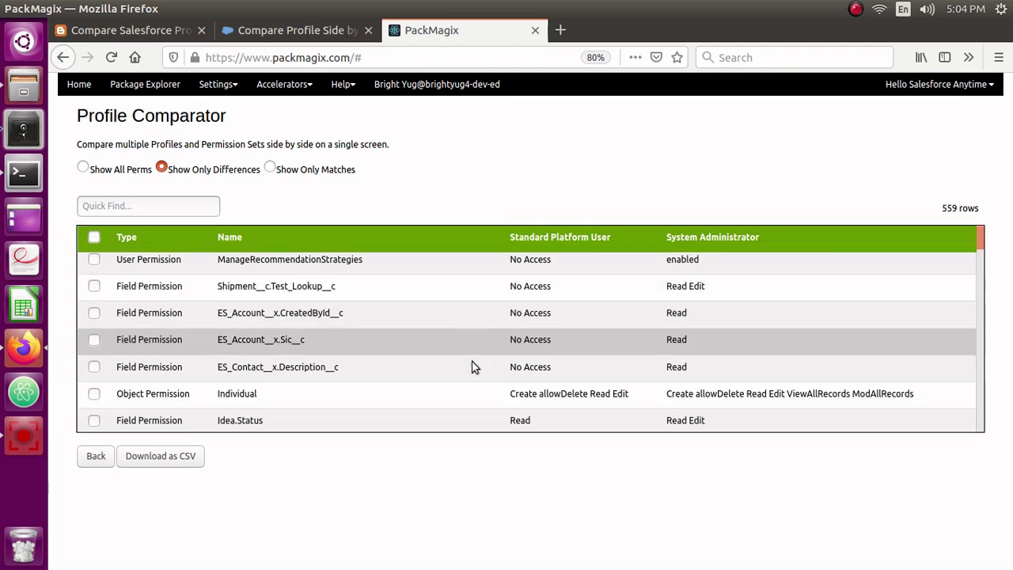
{"action": "scroll", "coordinate": [470, 367], "scroll_direction": "down", "scroll_amount": 1}
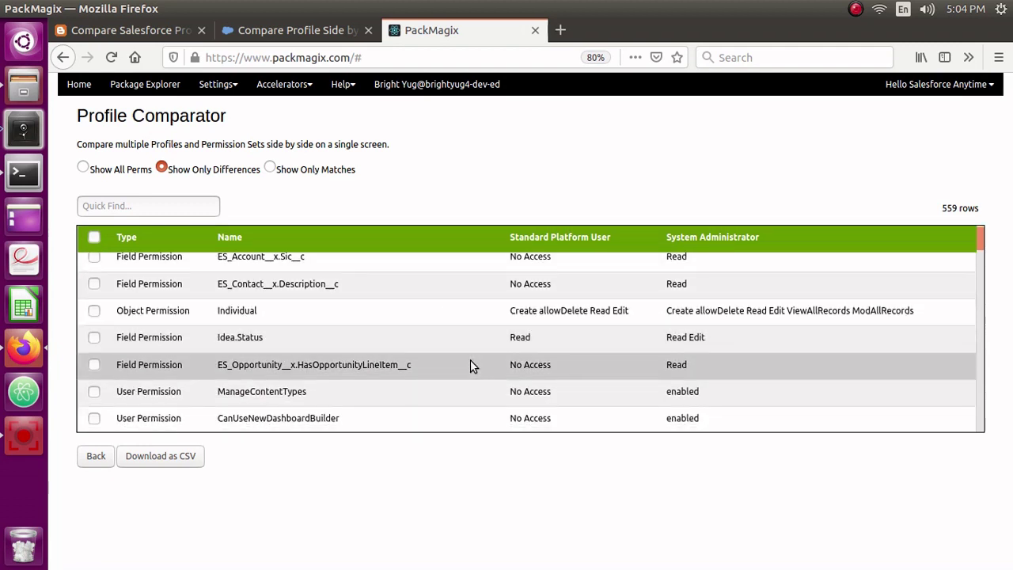
{"action": "scroll", "coordinate": [470, 366], "scroll_direction": "down", "scroll_amount": 1}
{"action": "scroll", "coordinate": [470, 360], "scroll_direction": "down", "scroll_amount": 2}
{"action": "scroll", "coordinate": [470, 361], "scroll_direction": "up", "scroll_amount": 2}
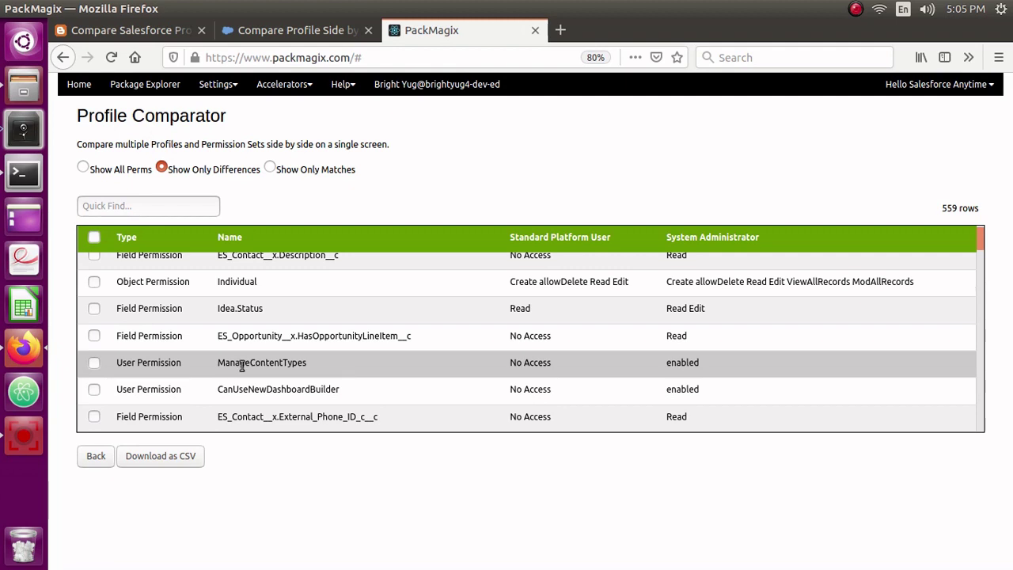
{"action": "scroll", "coordinate": [241, 366], "scroll_direction": "down", "scroll_amount": 2}
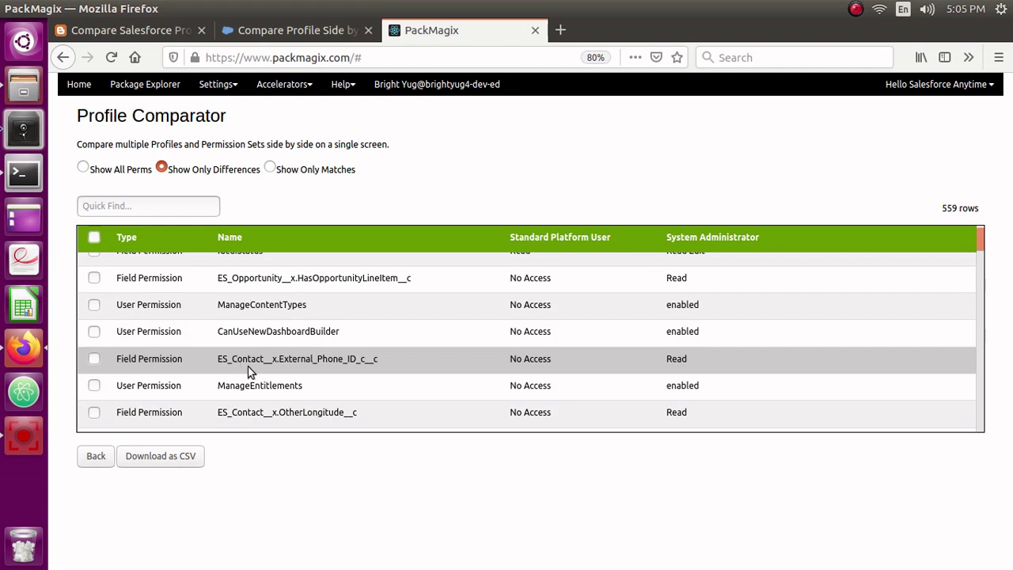
- Download the differences as a CSV and open Profile_Compare_Results.csv in LibreOffice Calc, importing it as comma-separated text
{"action": "left_click", "coordinate": [162, 463]}
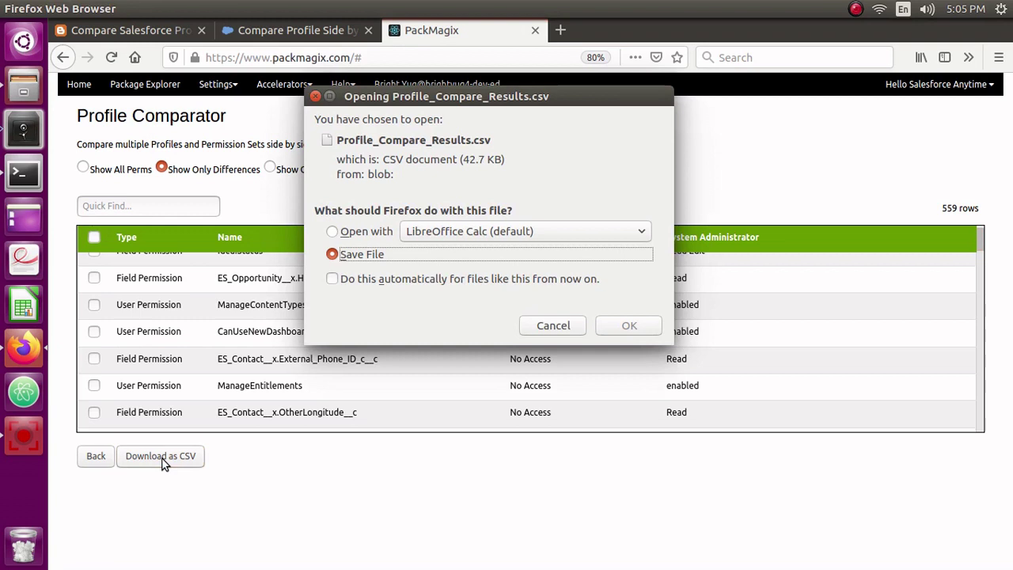
{"action": "left_click", "coordinate": [330, 232]}
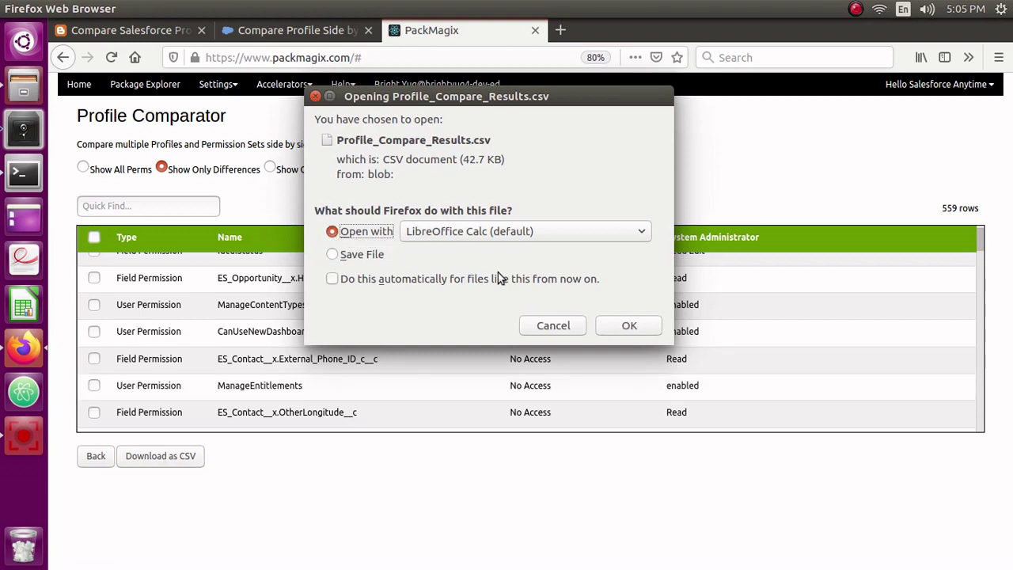
{"action": "left_click", "coordinate": [641, 331]}
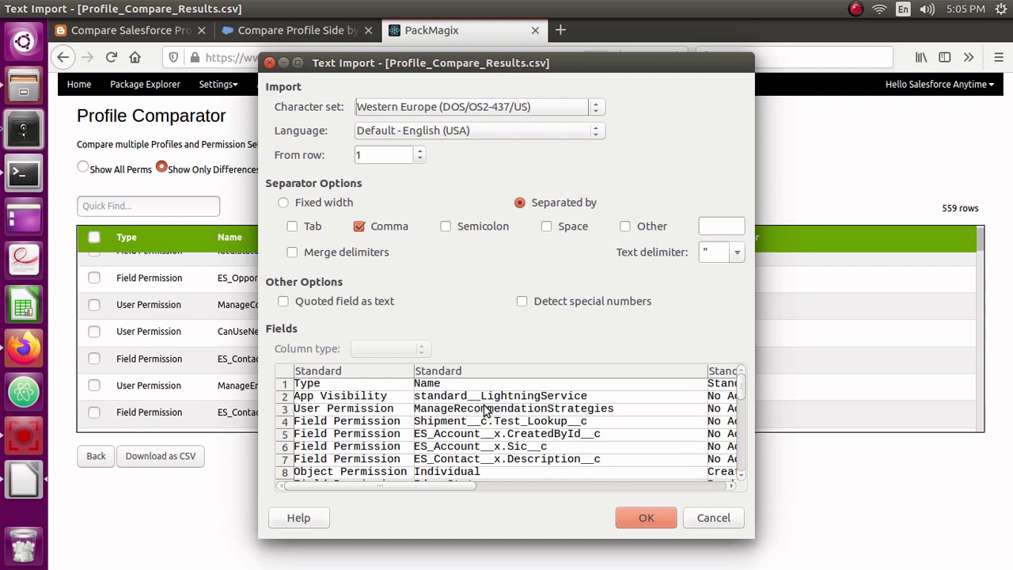
{"action": "left_click", "coordinate": [626, 517]}
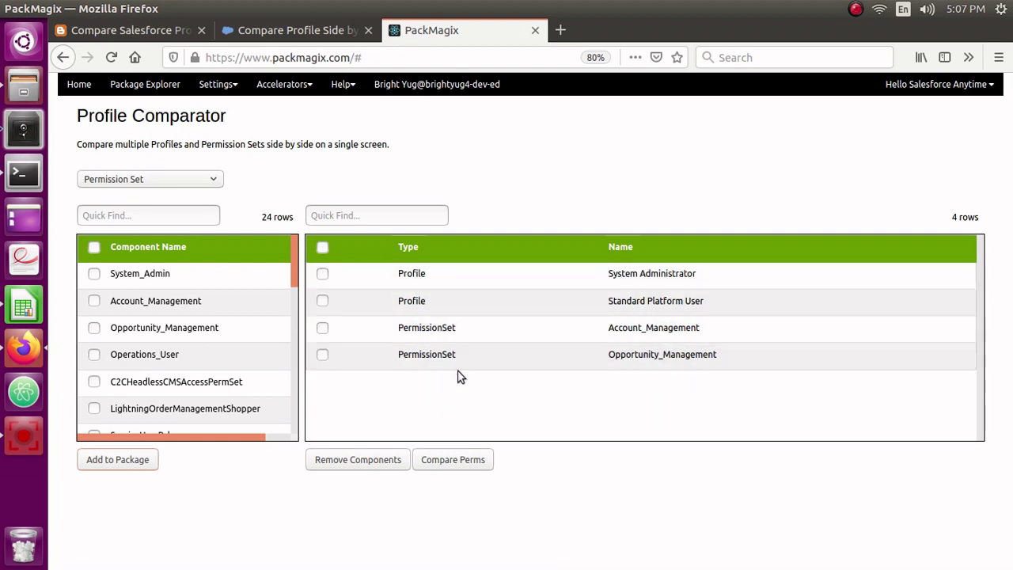
- Compare the permissions of the two profiles with the Account_Management and Opportunity_Management permission sets, and inspect their columns
{"action": "left_click", "coordinate": [461, 462]}
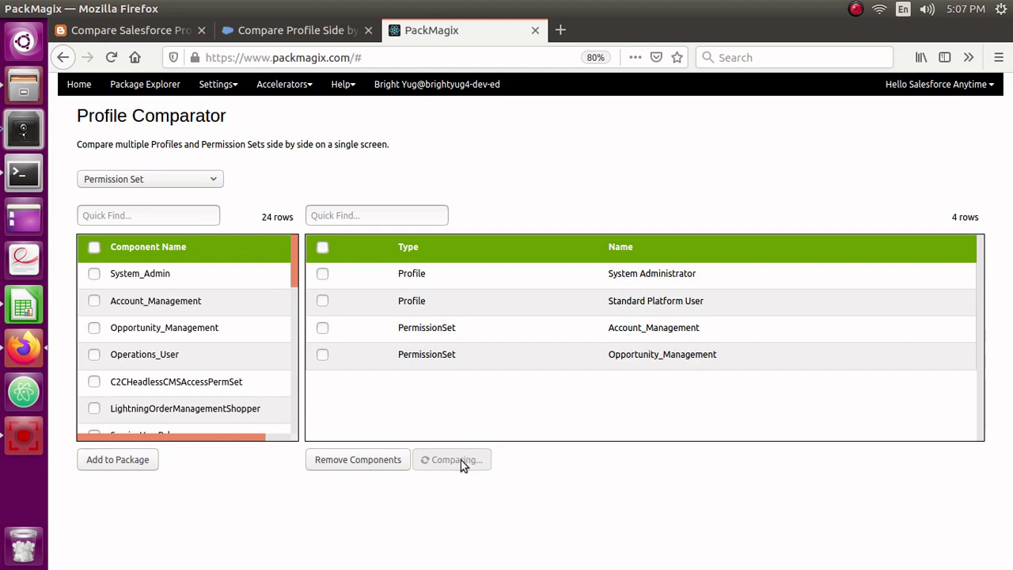
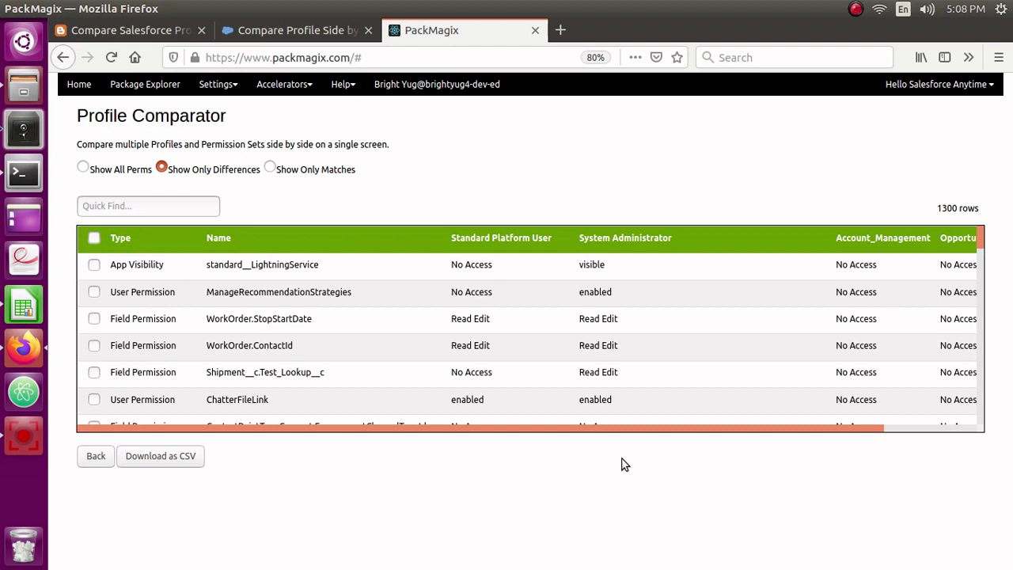
{"action": "left_click_drag", "start_coordinate": [591, 430], "coordinate": [732, 443]}
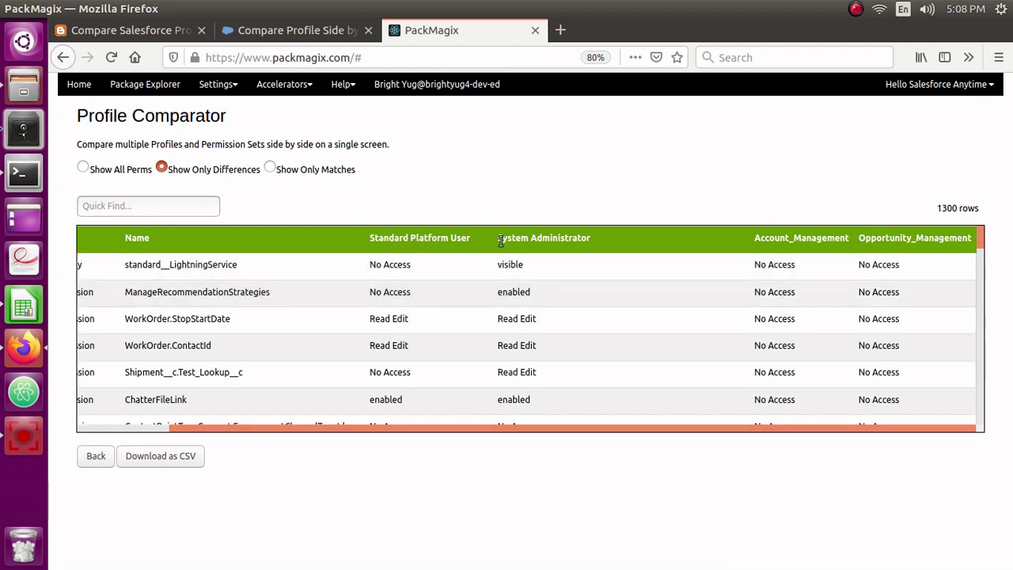
{"action": "left_click_drag", "start_coordinate": [500, 239], "coordinate": [572, 239]}
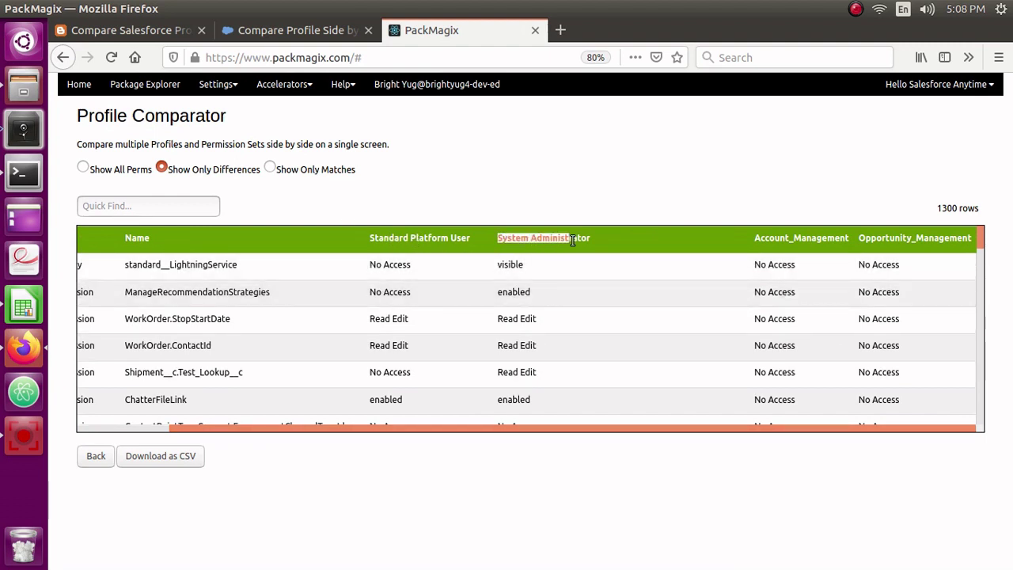
{"action": "left_click", "coordinate": [755, 236]}
{"action": "left_click_drag", "start_coordinate": [754, 245], "coordinate": [957, 240]}
{"action": "left_click", "coordinate": [826, 244]}
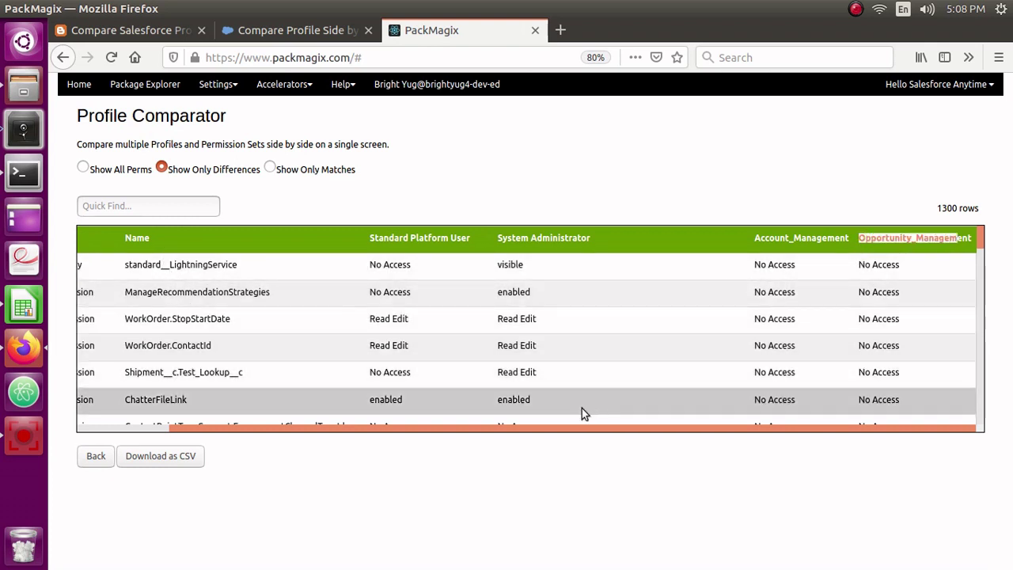
- Reset the four-way comparison to all permissions and refilter it to only the differences
{"action": "left_click", "coordinate": [85, 168]}
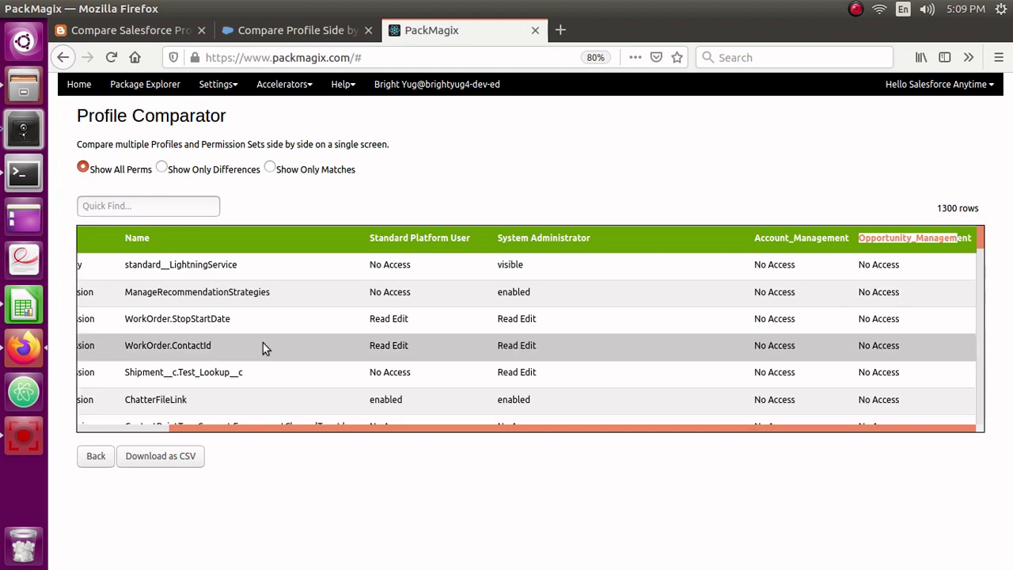
{"action": "left_click", "coordinate": [174, 173]}
{"action": "left_click", "coordinate": [174, 173]}
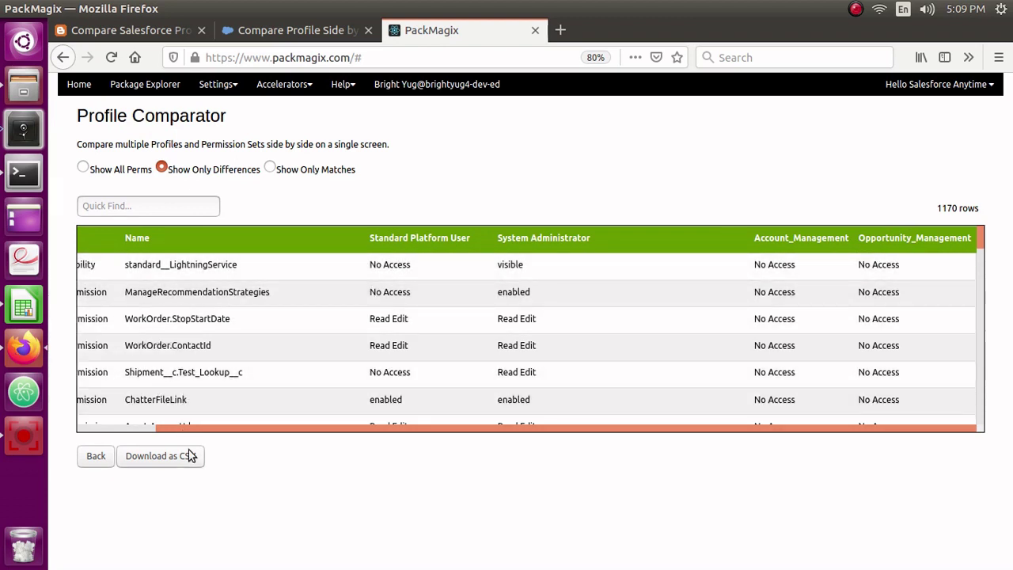
{"action": "left_click_drag", "start_coordinate": [155, 427], "coordinate": [57, 429]}
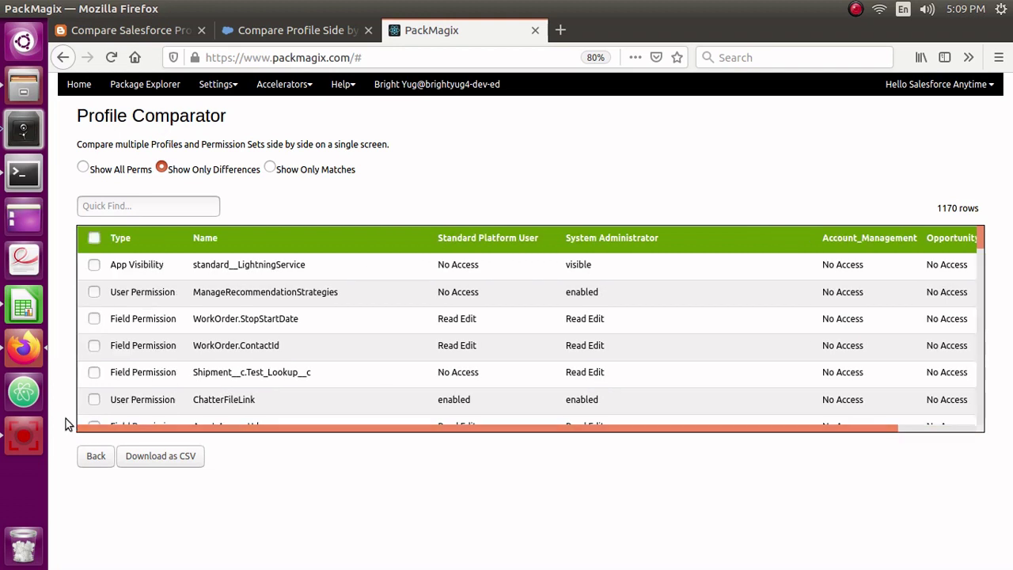
{"action": "scroll", "coordinate": [139, 396], "scroll_direction": "down", "scroll_amount": 3}
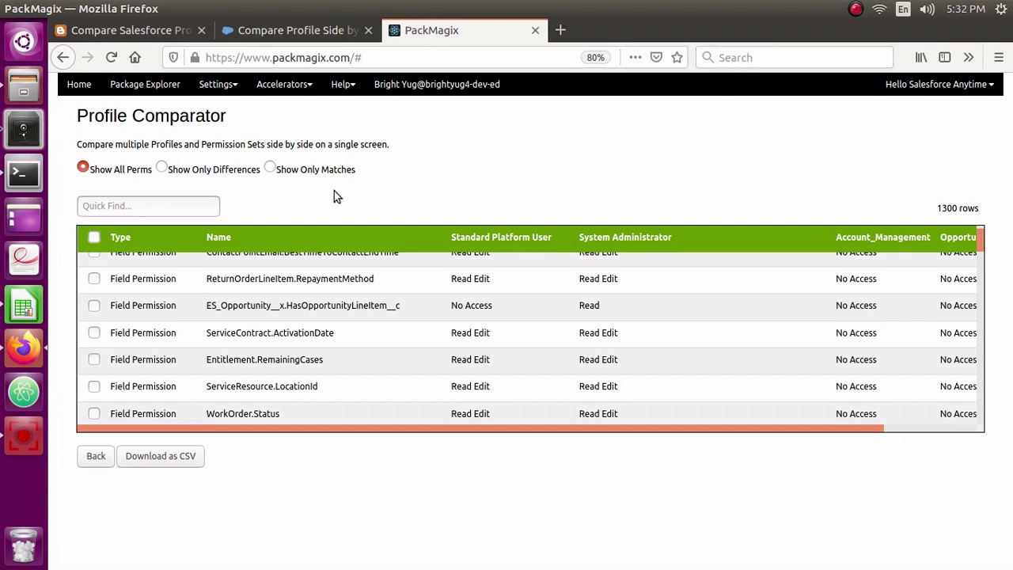
- Limit the full permission list to differences and examine each row's access across both profiles and both permission sets
{"action": "left_click", "coordinate": [162, 168]}
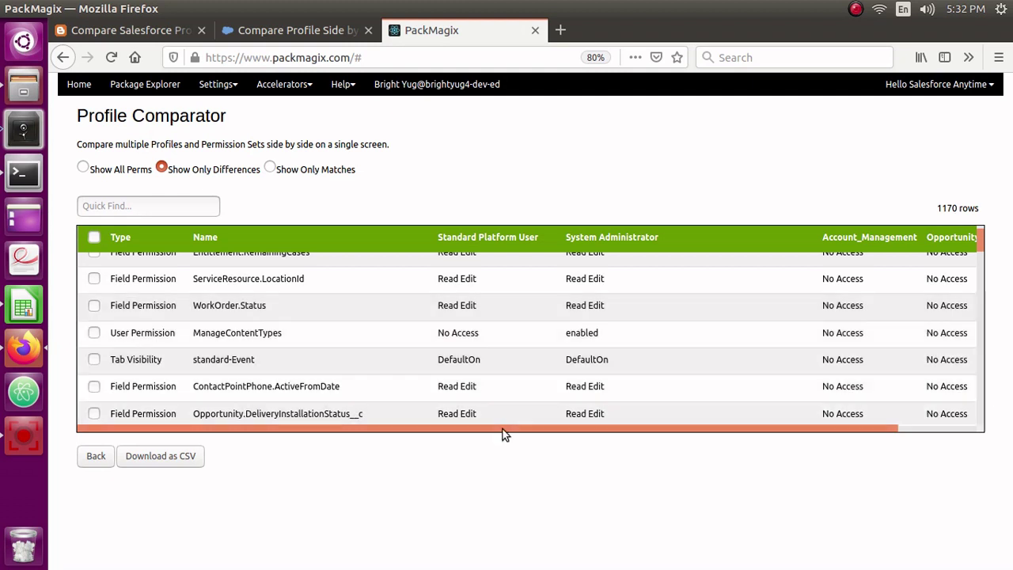
{"action": "left_click_drag", "start_coordinate": [505, 428], "coordinate": [573, 430]}
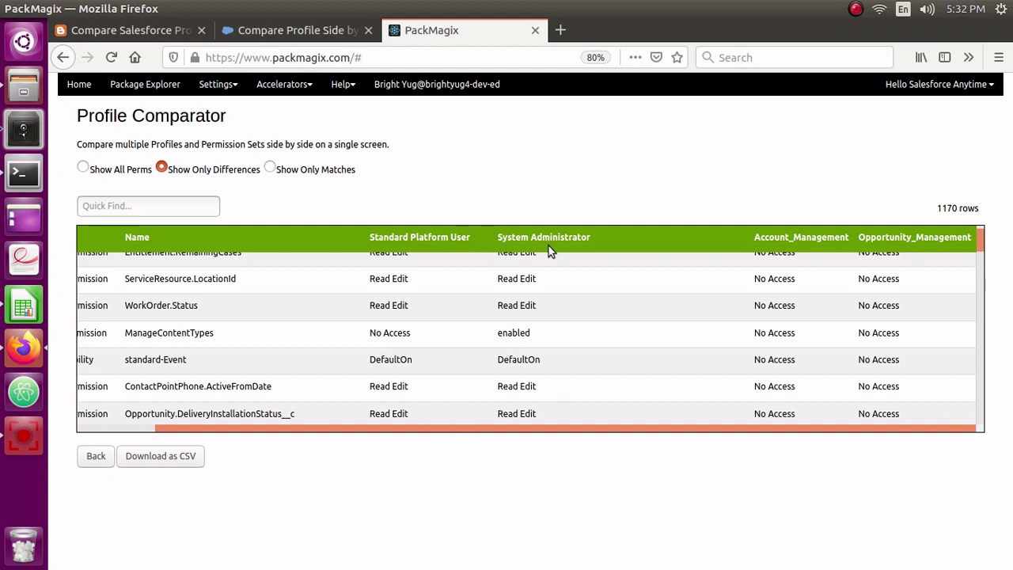
{"action": "scroll", "coordinate": [549, 274], "scroll_direction": "up", "scroll_amount": 10}
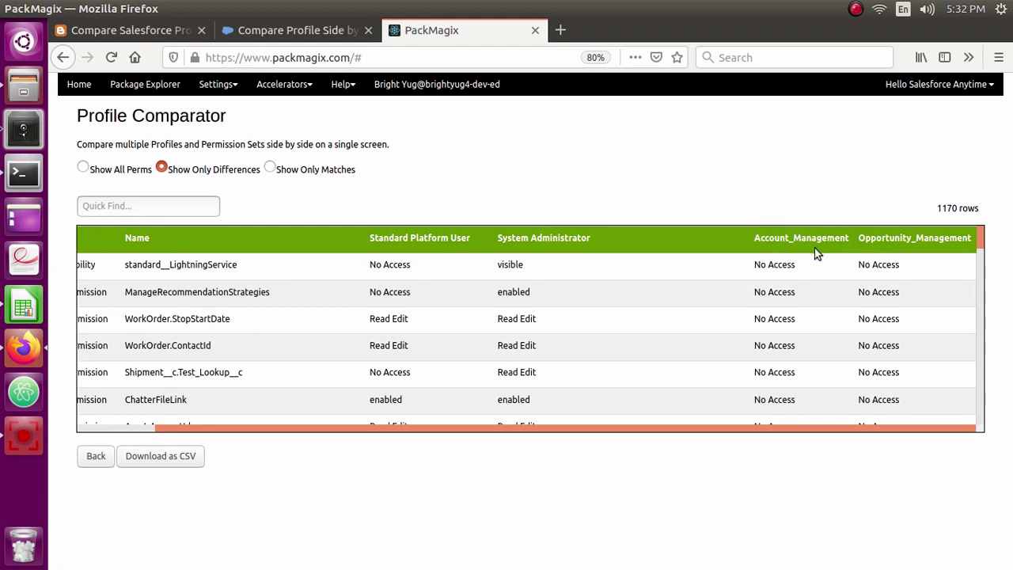
{"action": "scroll", "coordinate": [799, 288], "scroll_direction": "down", "scroll_amount": 1}
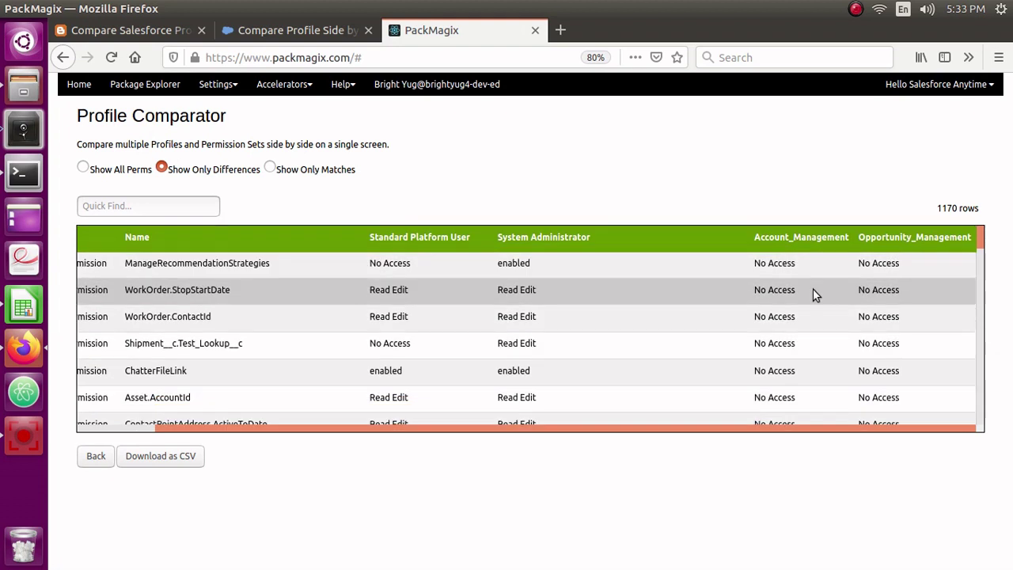
{"action": "scroll", "coordinate": [813, 288], "scroll_direction": "up", "scroll_amount": 1}
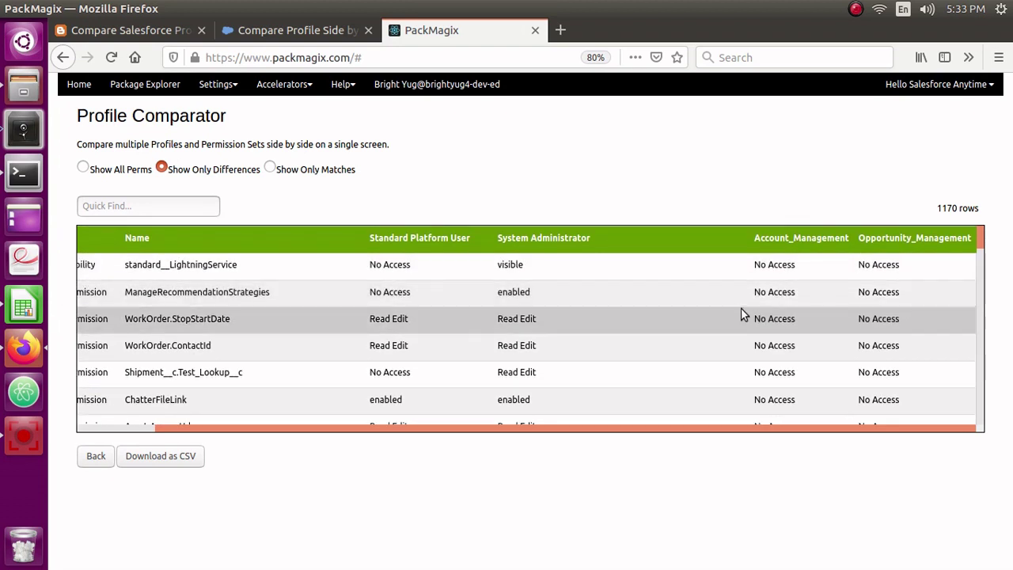
{"action": "scroll", "coordinate": [506, 319], "scroll_direction": "down", "scroll_amount": 5}
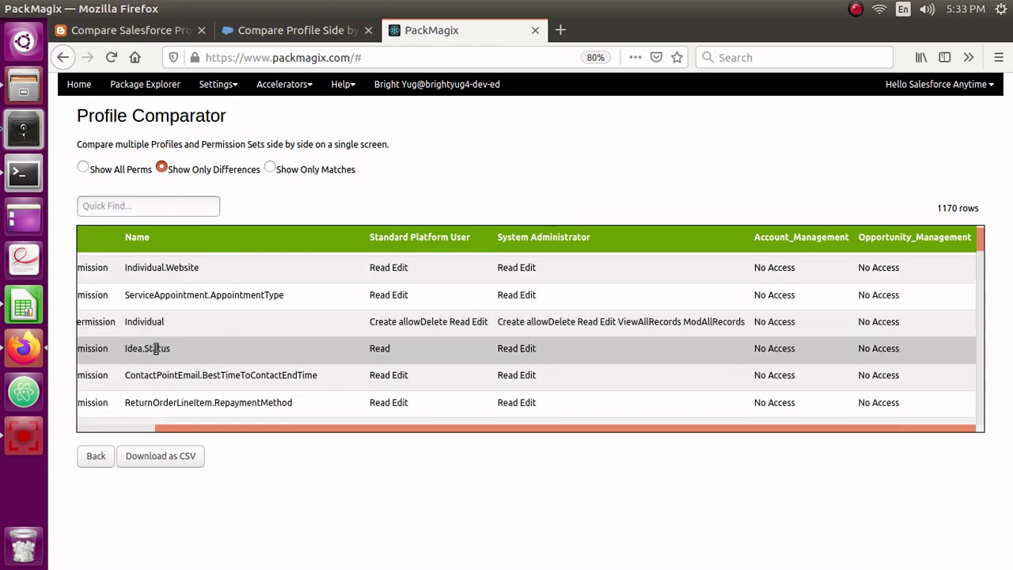
{"action": "left_click_drag", "start_coordinate": [176, 428], "coordinate": [98, 428]}
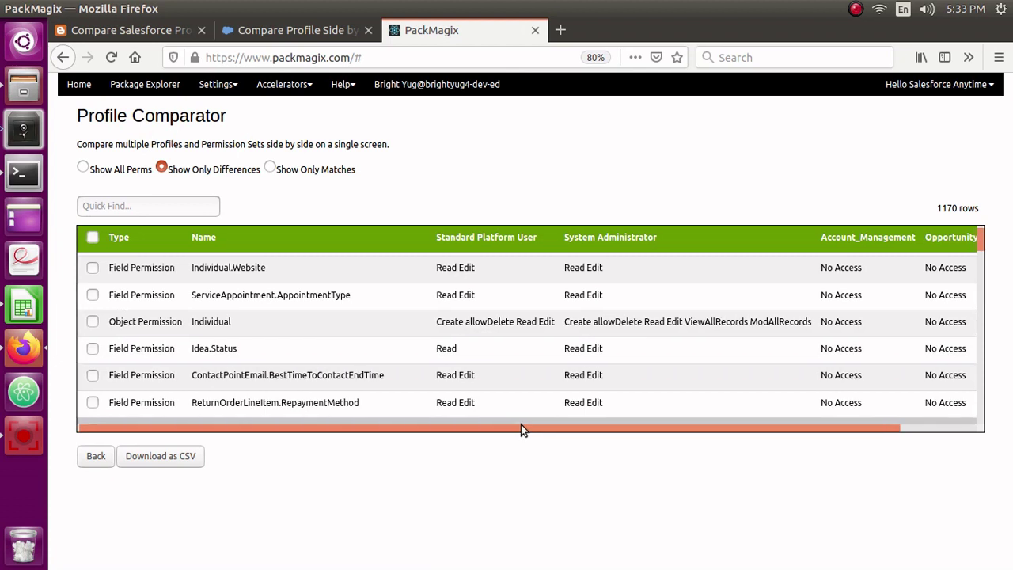
{"action": "left_click_drag", "start_coordinate": [521, 430], "coordinate": [777, 449]}
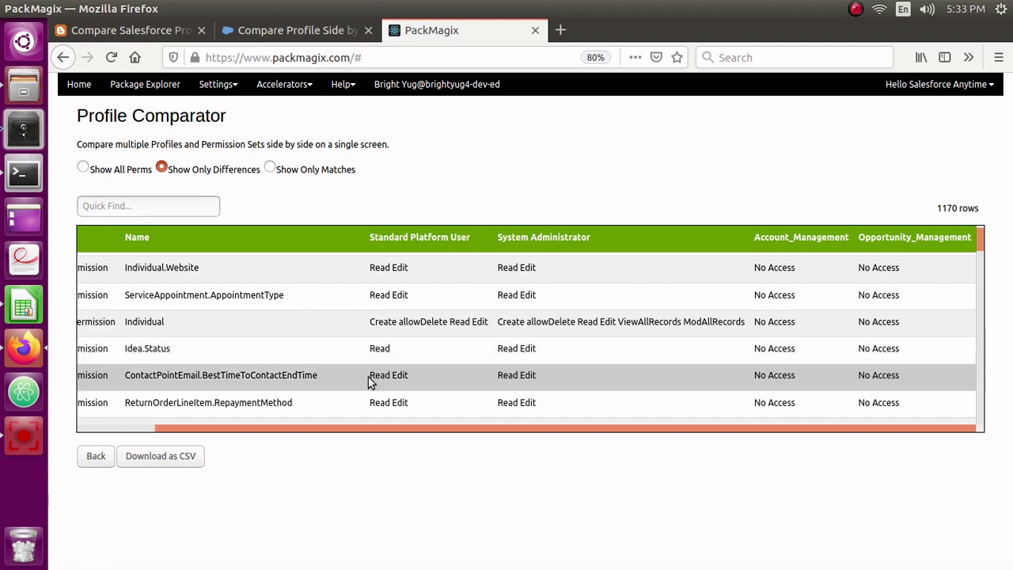
{"action": "scroll", "coordinate": [497, 370], "scroll_direction": "down", "scroll_amount": 3}
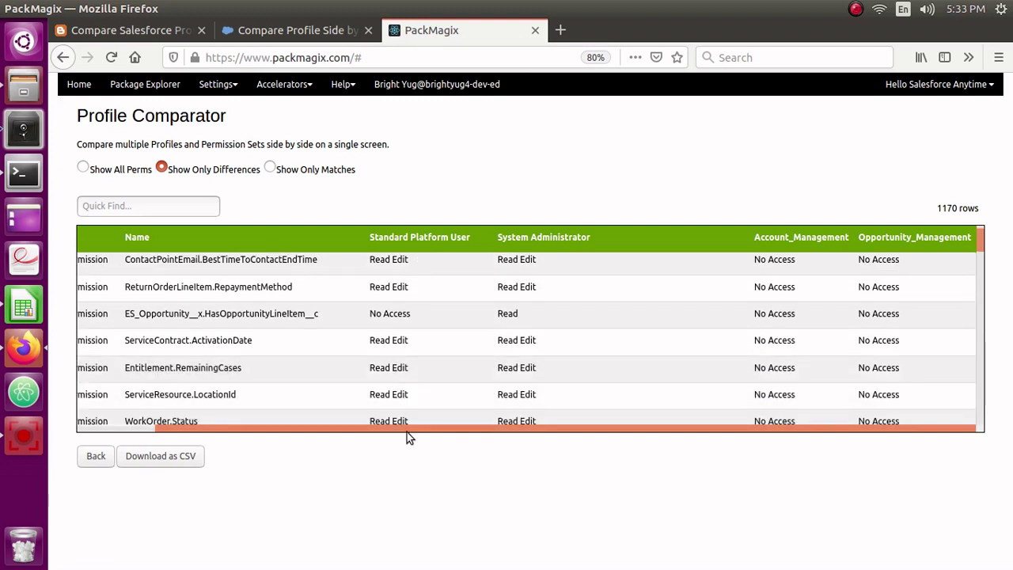
- Review further field, user, object and tab permission differences between Standard Platform User, System Administrator, Account_Management and Opportunity_Management
{"action": "left_click_drag", "start_coordinate": [406, 429], "coordinate": [258, 410]}
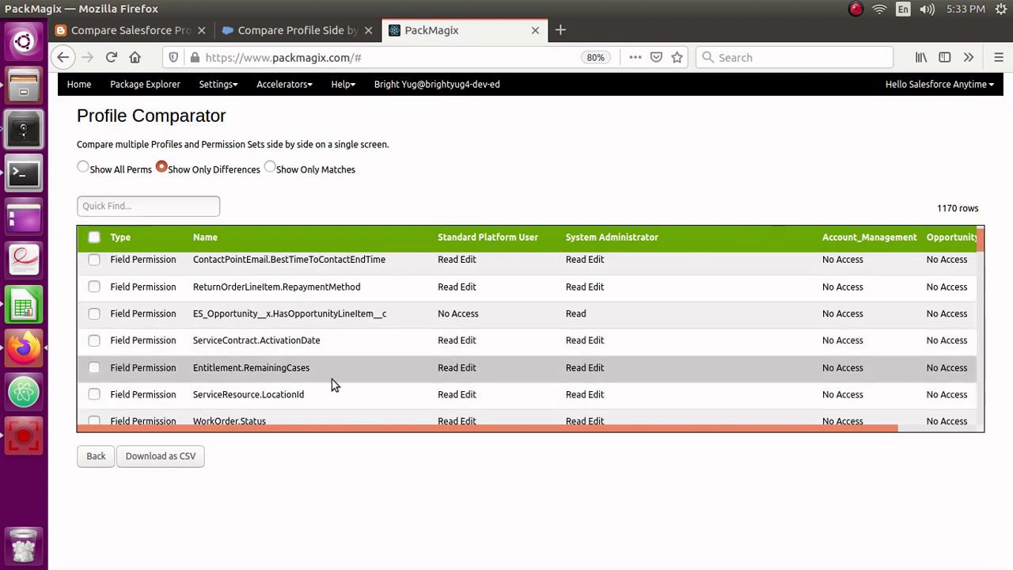
{"action": "scroll", "coordinate": [330, 378], "scroll_direction": "down", "scroll_amount": 2}
{"action": "scroll", "coordinate": [331, 382], "scroll_direction": "down", "scroll_amount": 3}
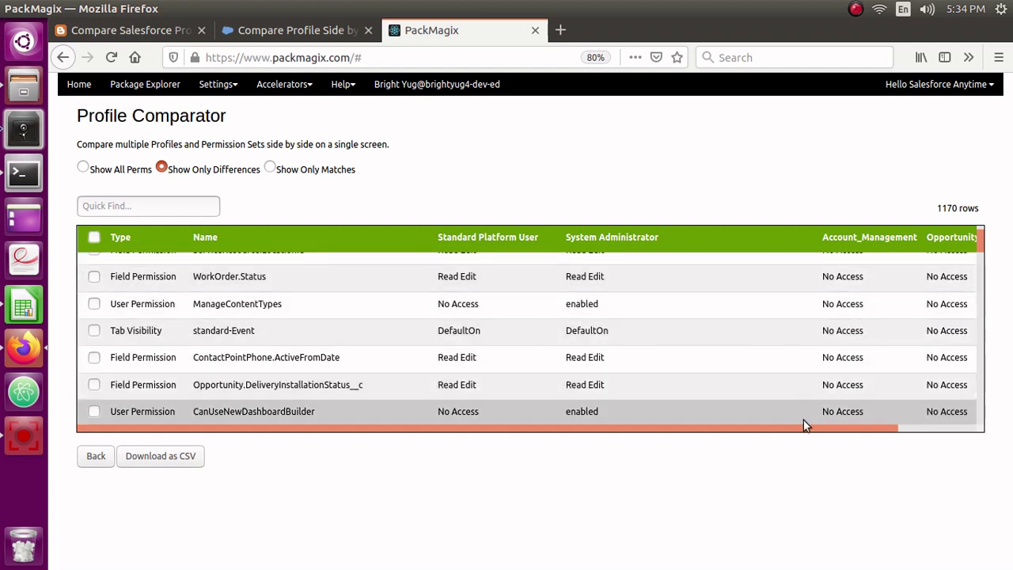
{"action": "left_click_drag", "start_coordinate": [795, 430], "coordinate": [870, 430]}
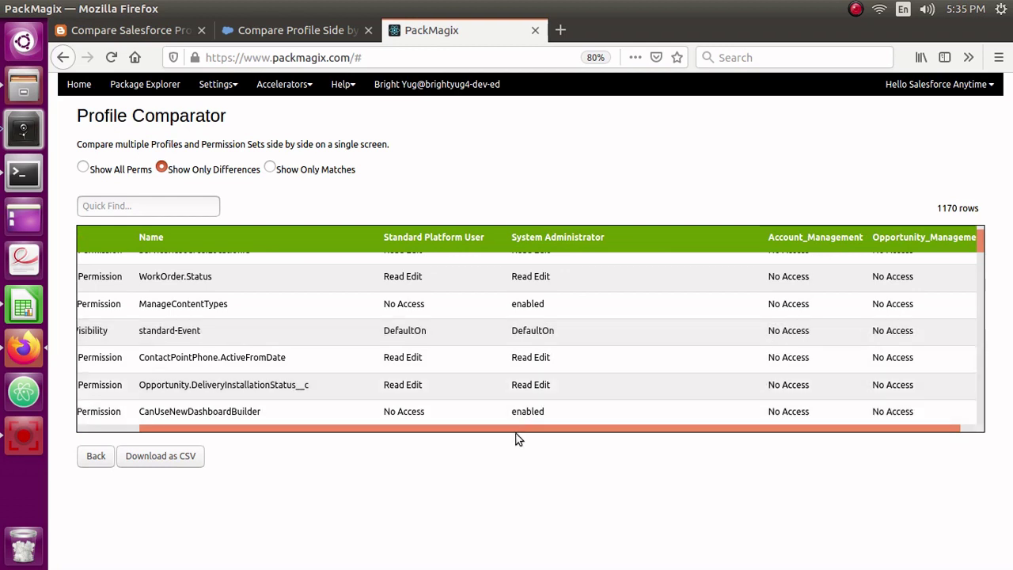
{"action": "left_click_drag", "start_coordinate": [515, 435], "coordinate": [316, 420]}
{"action": "scroll", "coordinate": [293, 322], "scroll_direction": "down", "scroll_amount": 3}
{"action": "scroll", "coordinate": [291, 324], "scroll_direction": "down", "scroll_amount": 5}
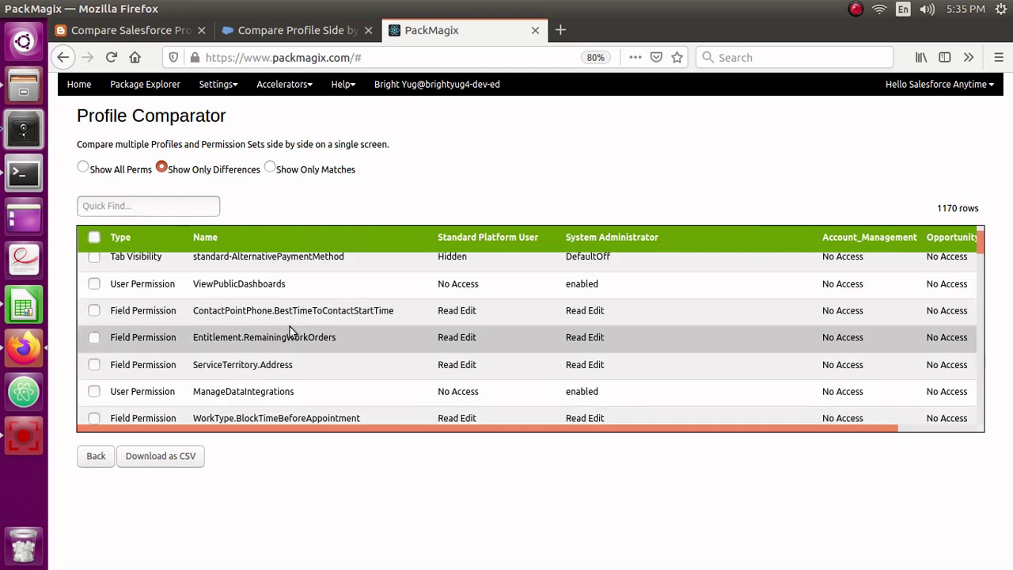
{"action": "scroll", "coordinate": [289, 326], "scroll_direction": "down", "scroll_amount": 5}
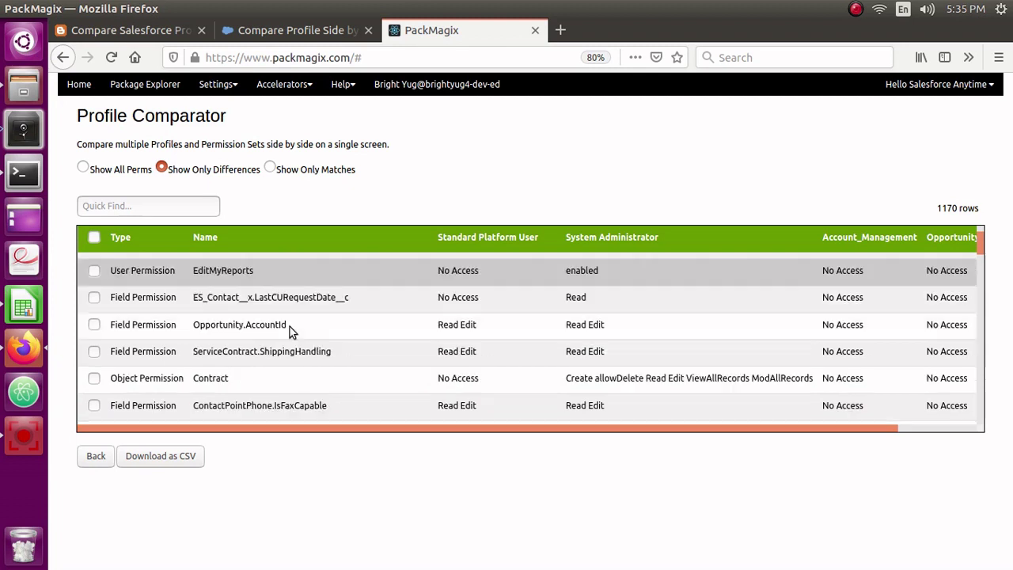
{"action": "scroll", "coordinate": [291, 326], "scroll_direction": "down", "scroll_amount": 3}
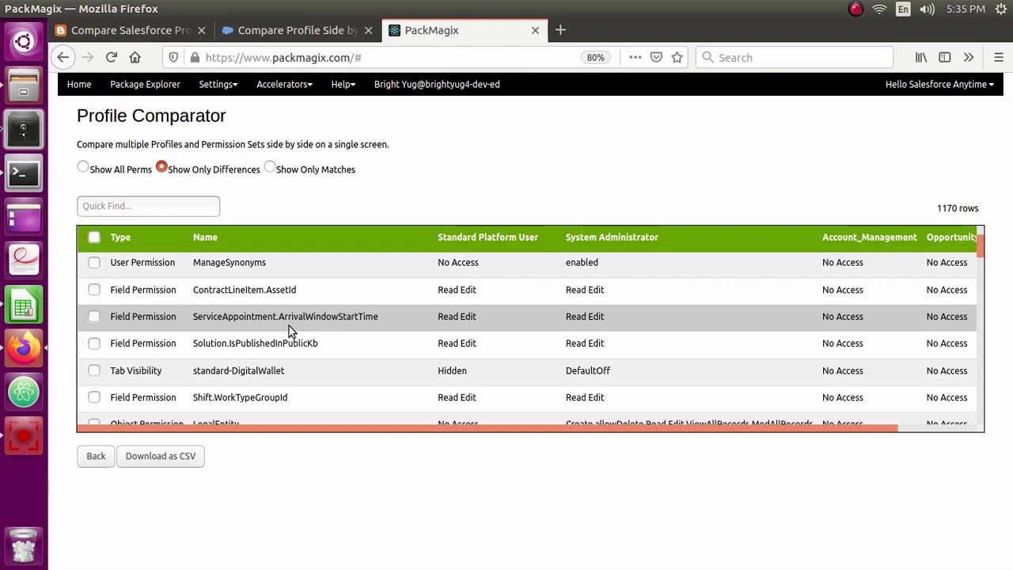
{"action": "scroll", "coordinate": [288, 325], "scroll_direction": "down", "scroll_amount": 5}
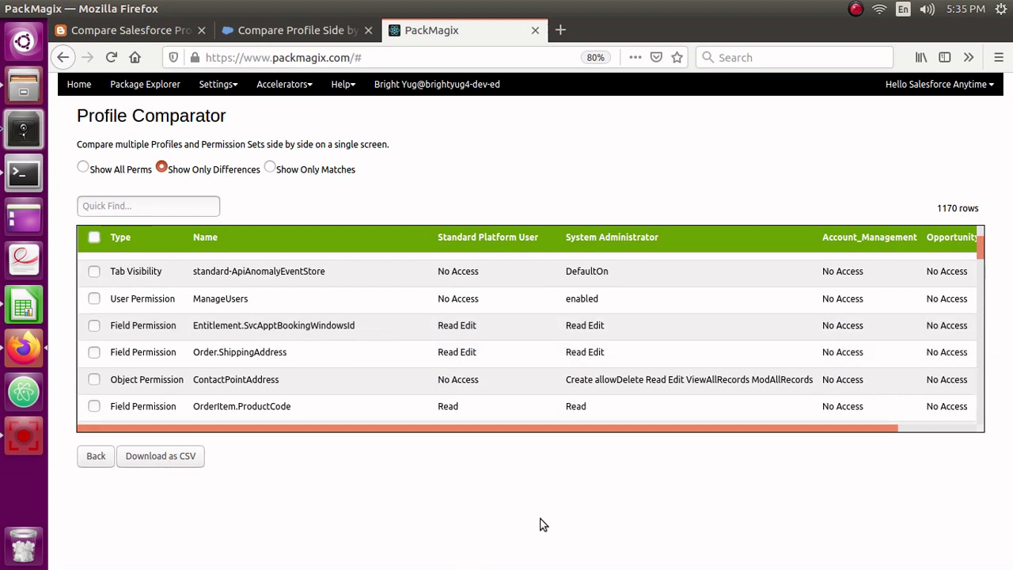
{"action": "scroll", "coordinate": [515, 353], "scroll_direction": "down", "scroll_amount": 5}
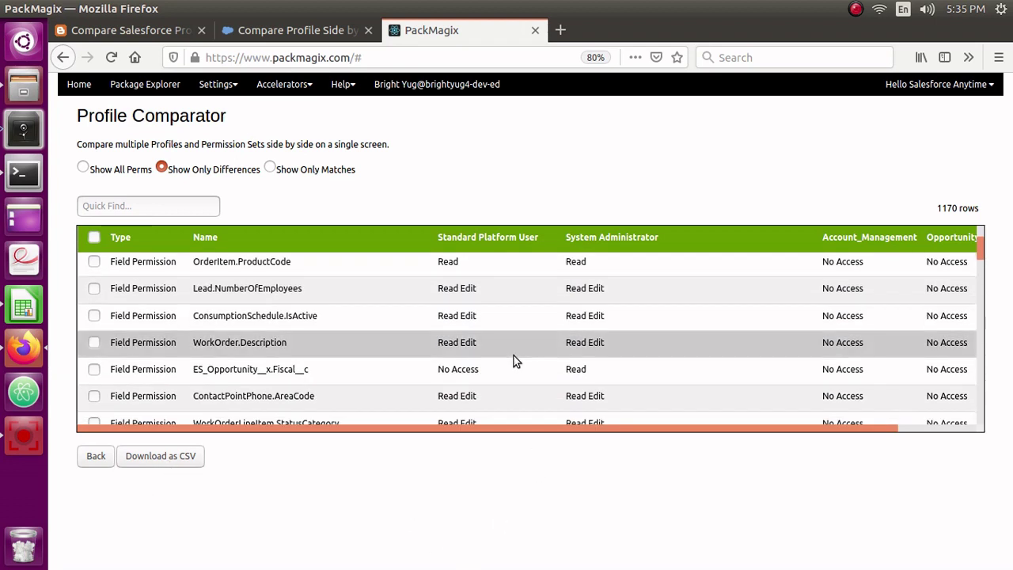